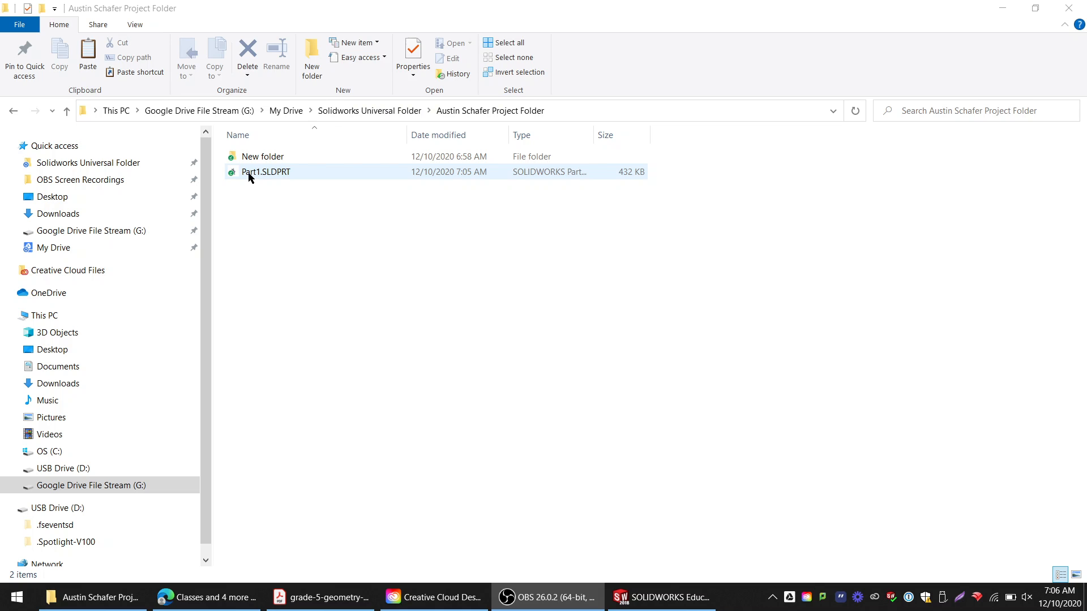
Glance at the Part1 star from the front, then close the document
click(674, 597)
scroll(623, 265, up, 1)
drag(624, 256, 627, 219)
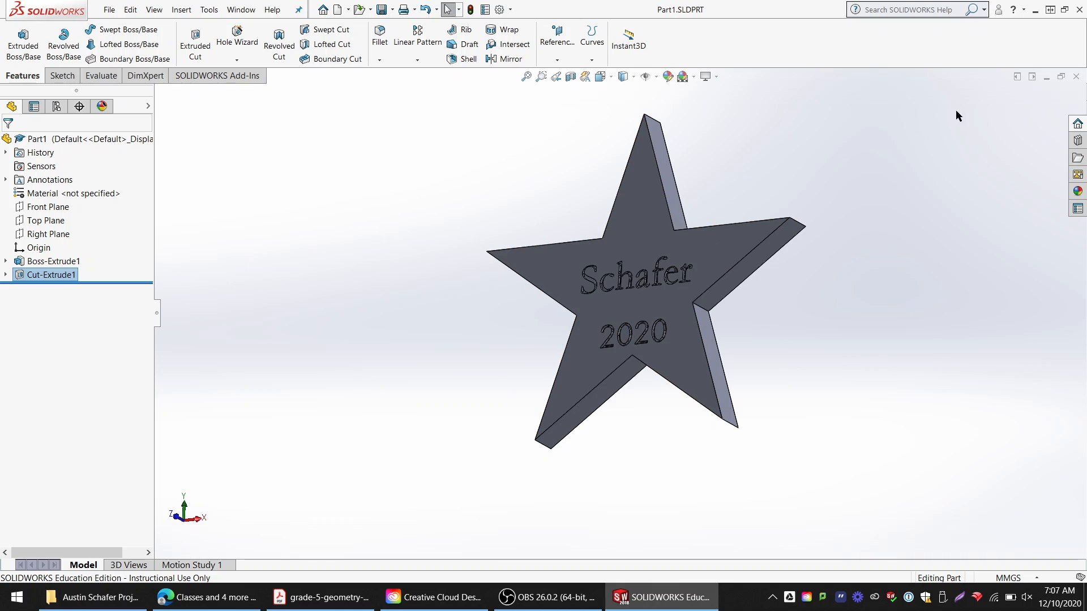
click(1076, 77)
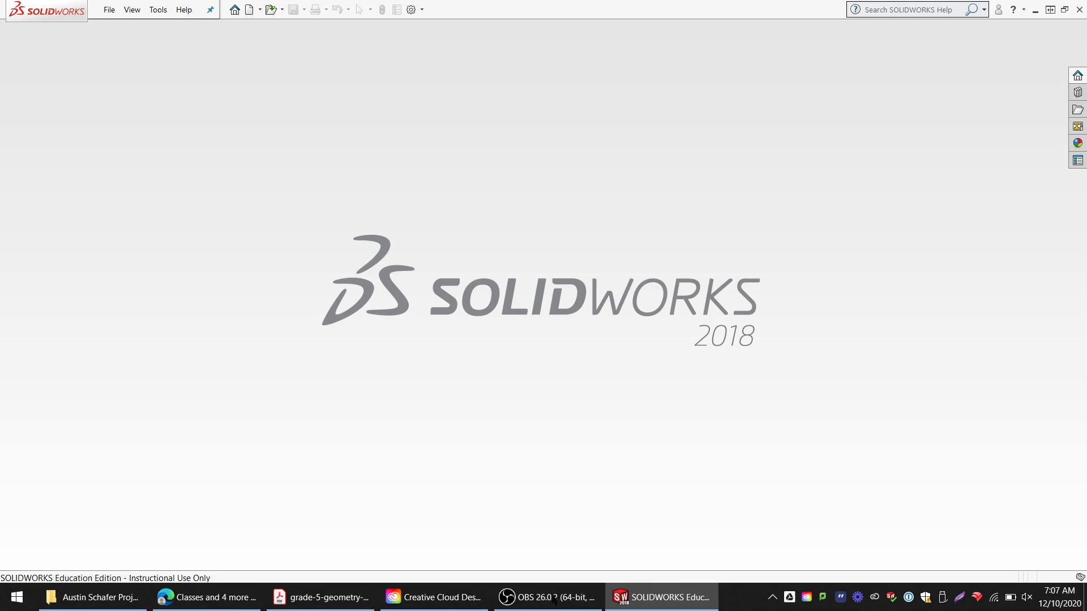
click(94, 598)
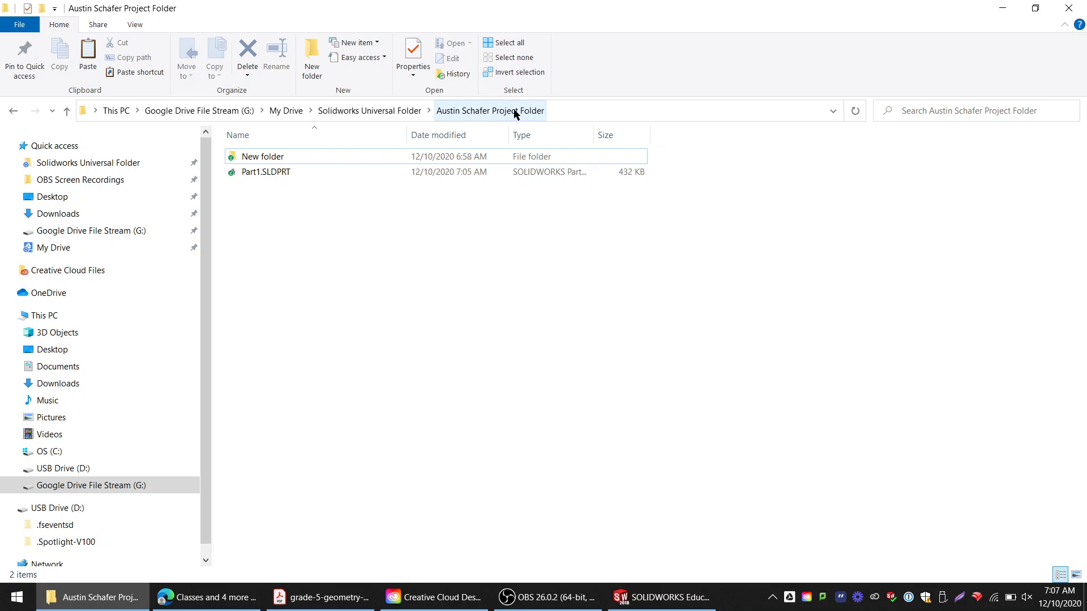
click(278, 173)
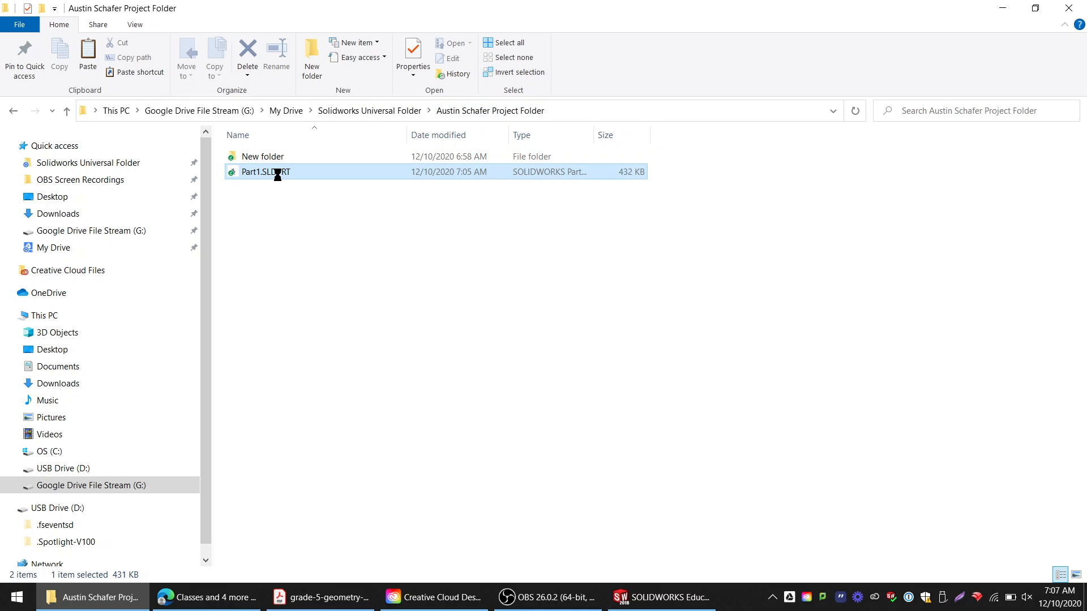
right_click(278, 173)
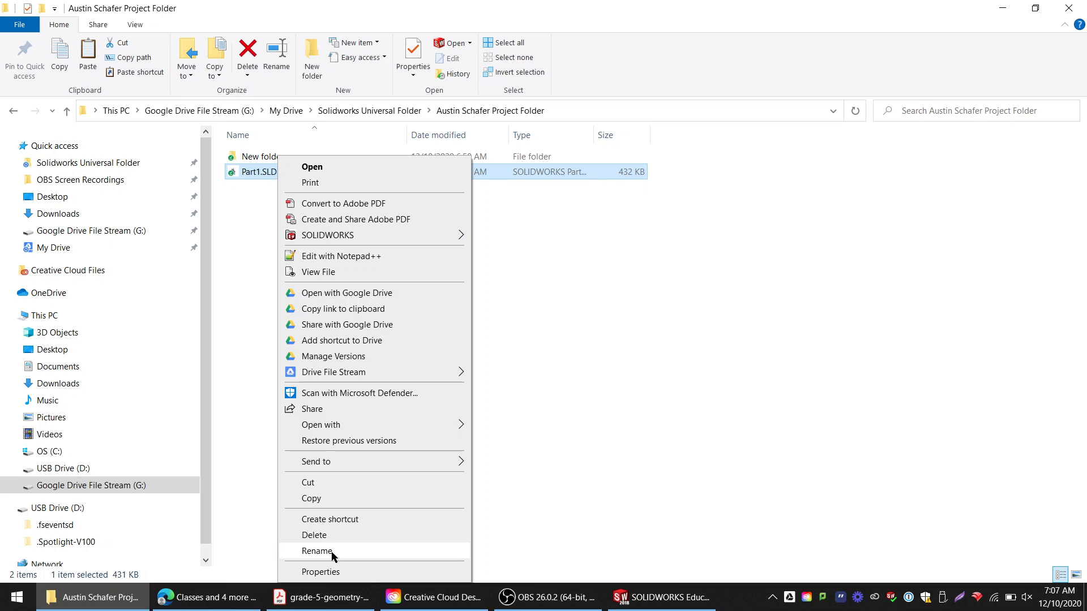
click(317, 552)
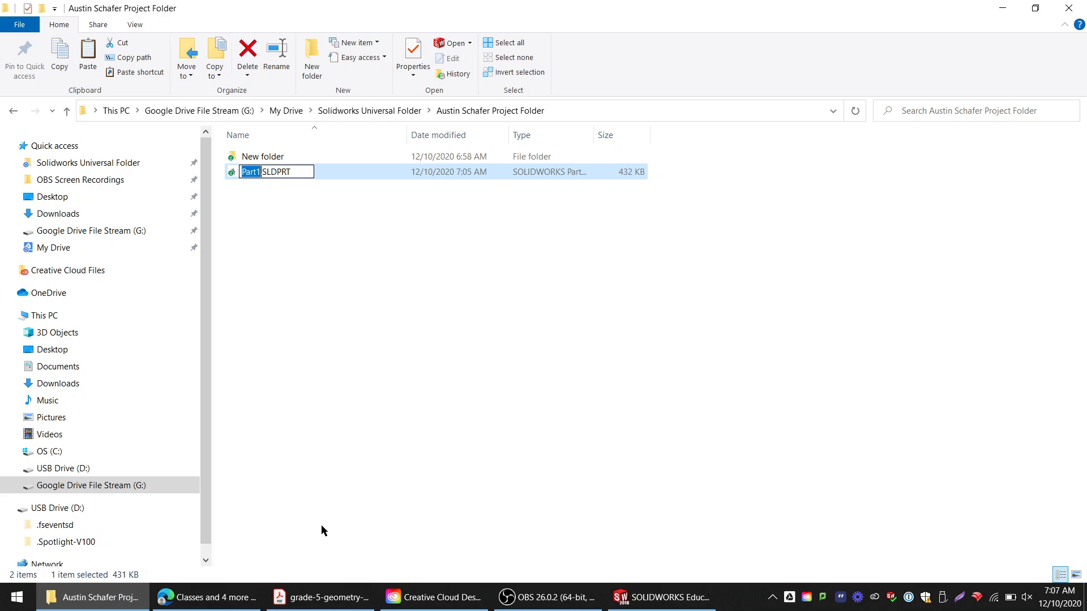
text(BL)
key(BackSpace)
text(lue)
text(Po)
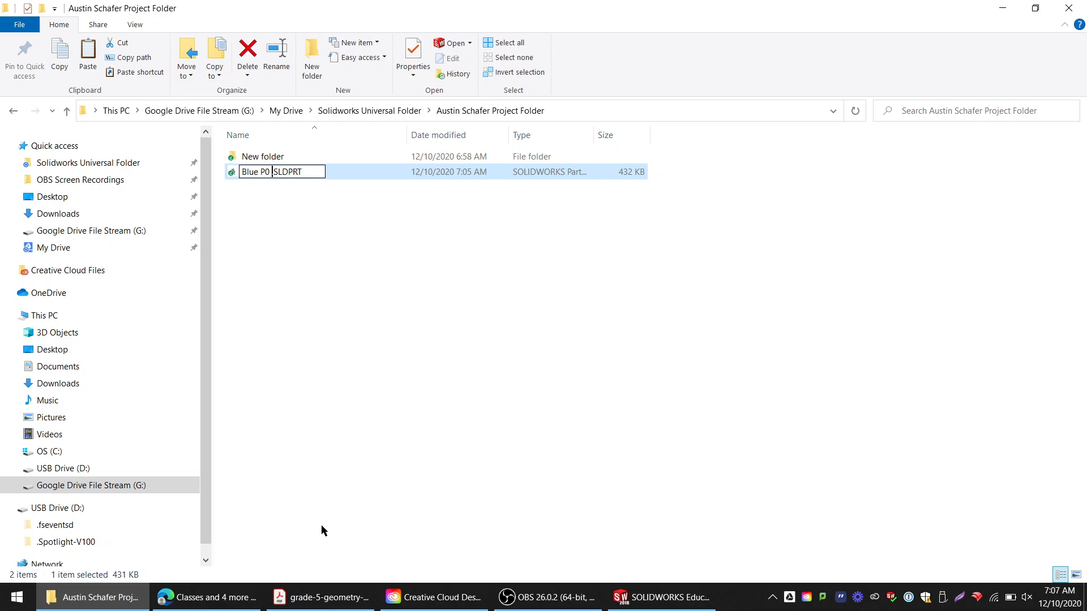
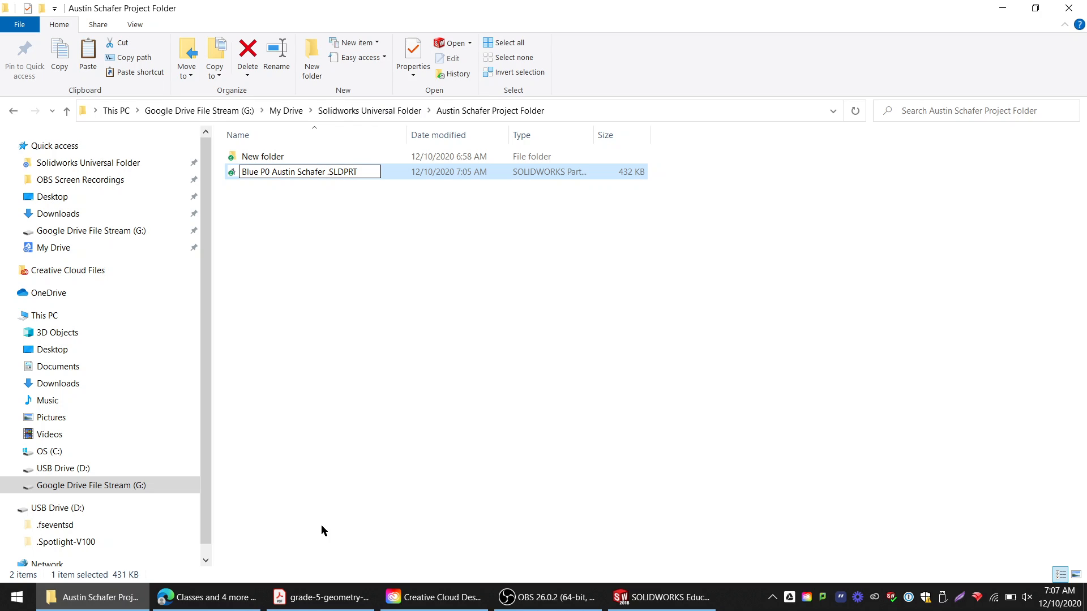
text(Star)
text(20g)
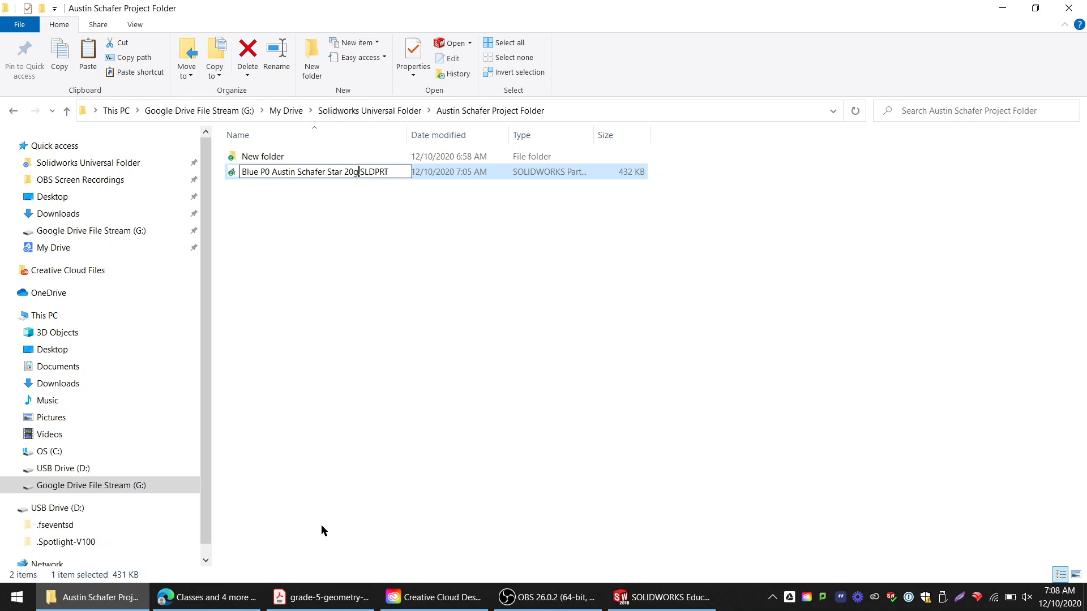
click(372, 354)
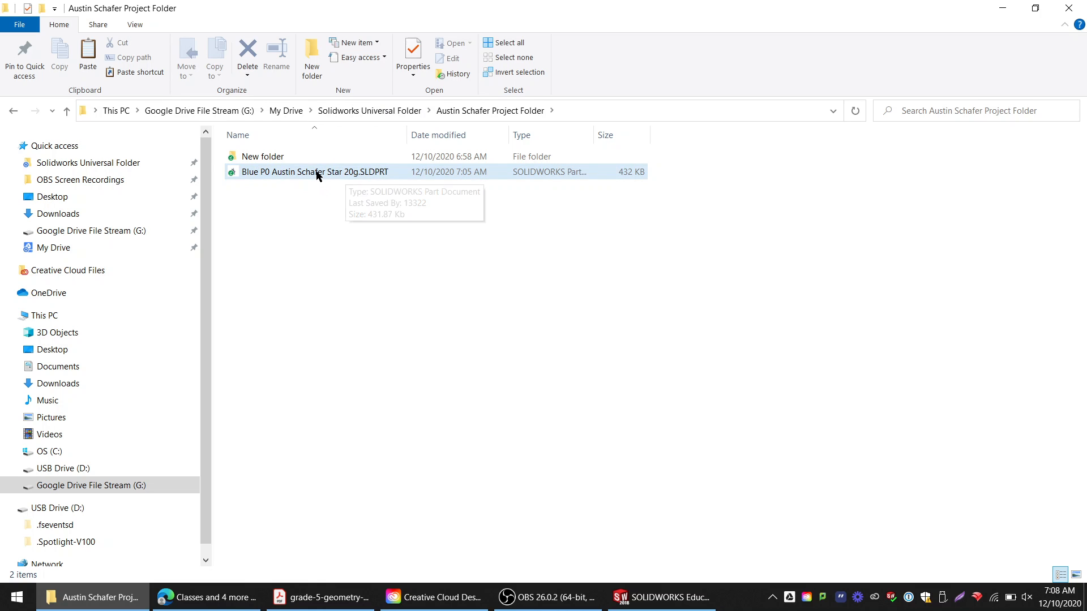
Open the renamed star part in SOLIDWORKS and save it
double_click(275, 177)
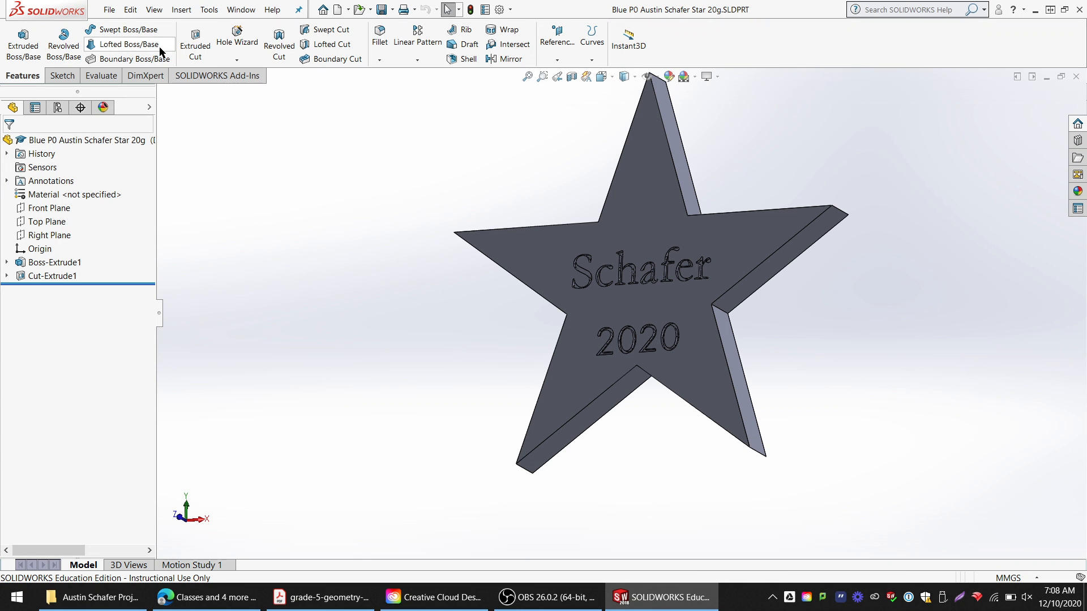
click(111, 12)
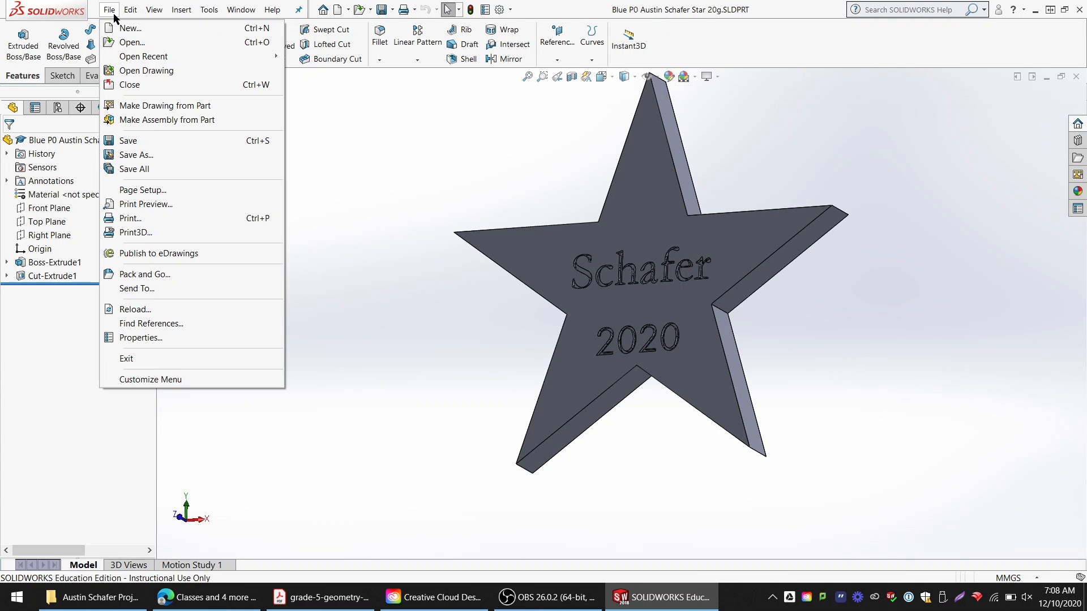
click(172, 168)
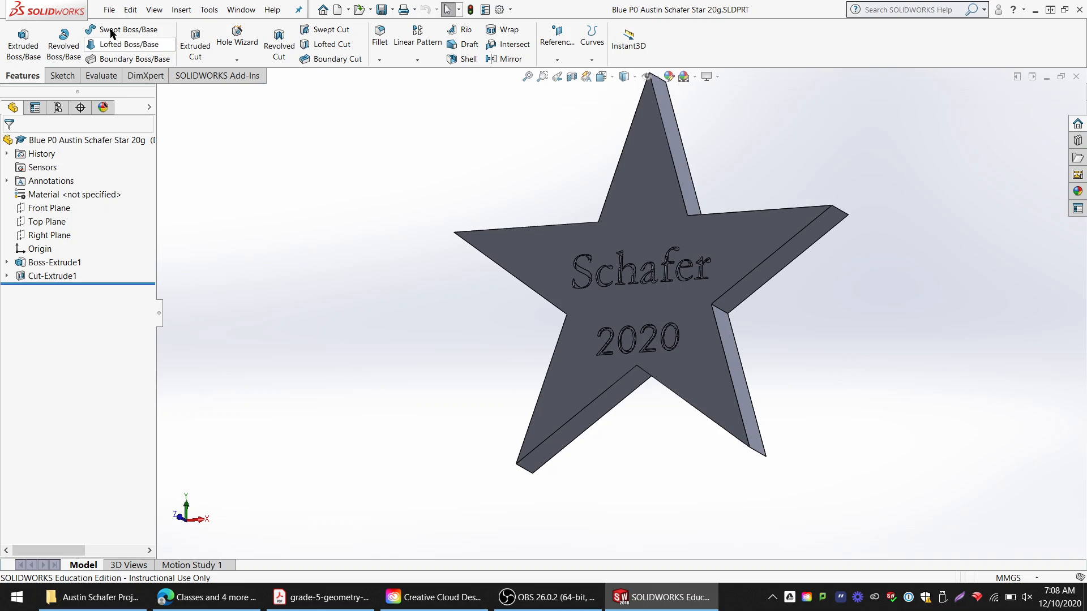
Export the star part as an Adobe PDF under the same name
click(109, 10)
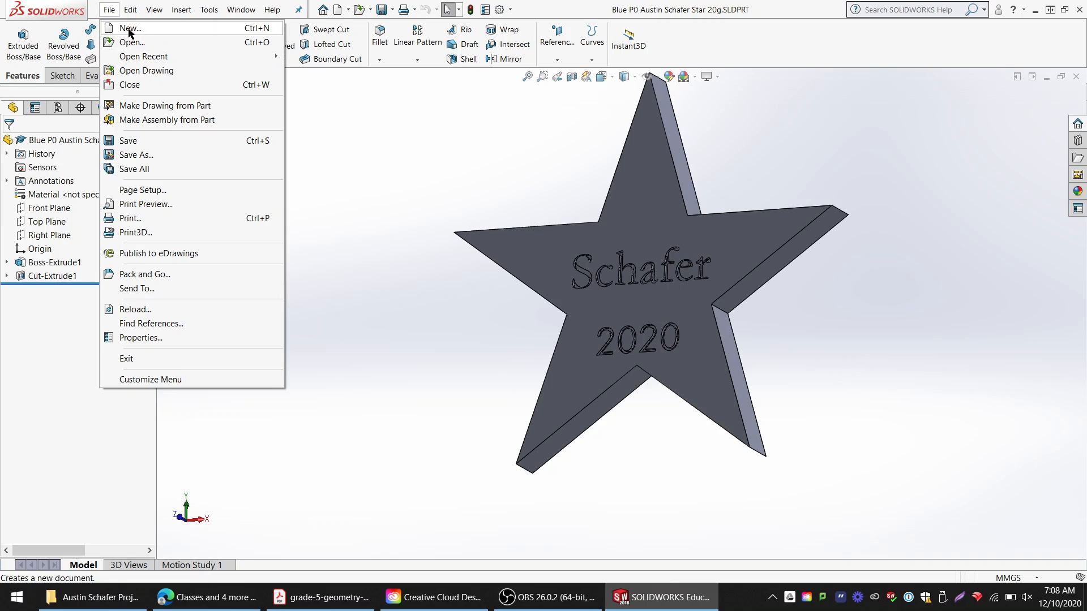
click(140, 155)
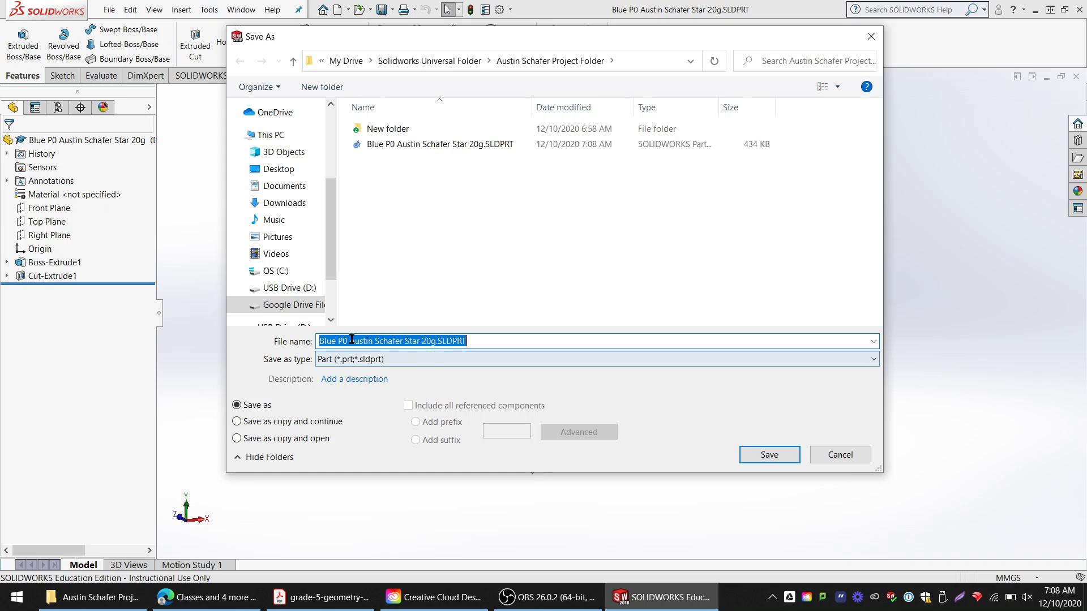
click(379, 360)
click(378, 360)
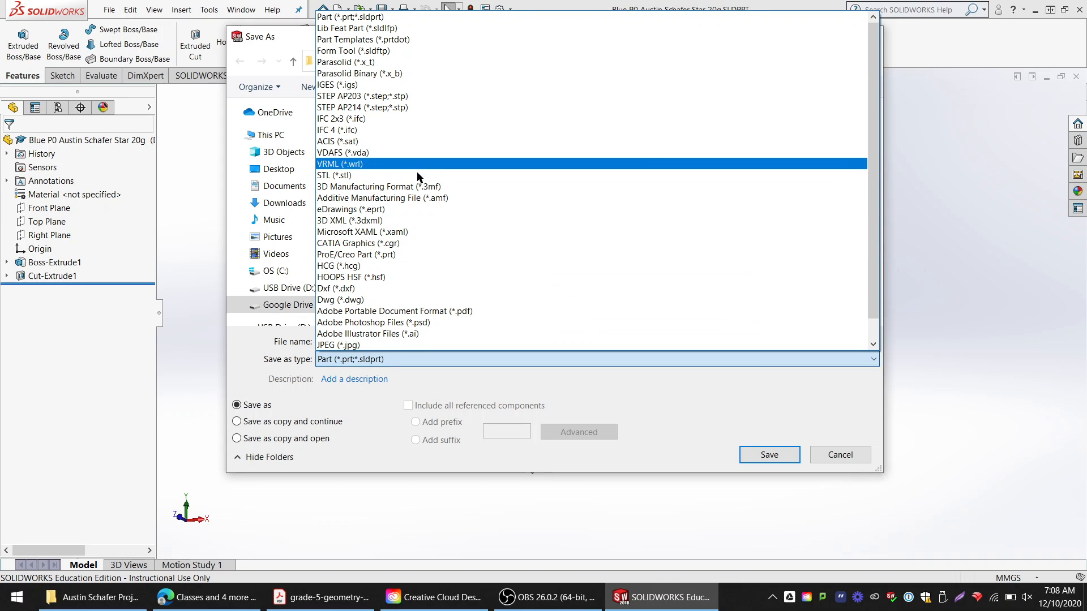
scroll(416, 238, down, 1)
click(408, 289)
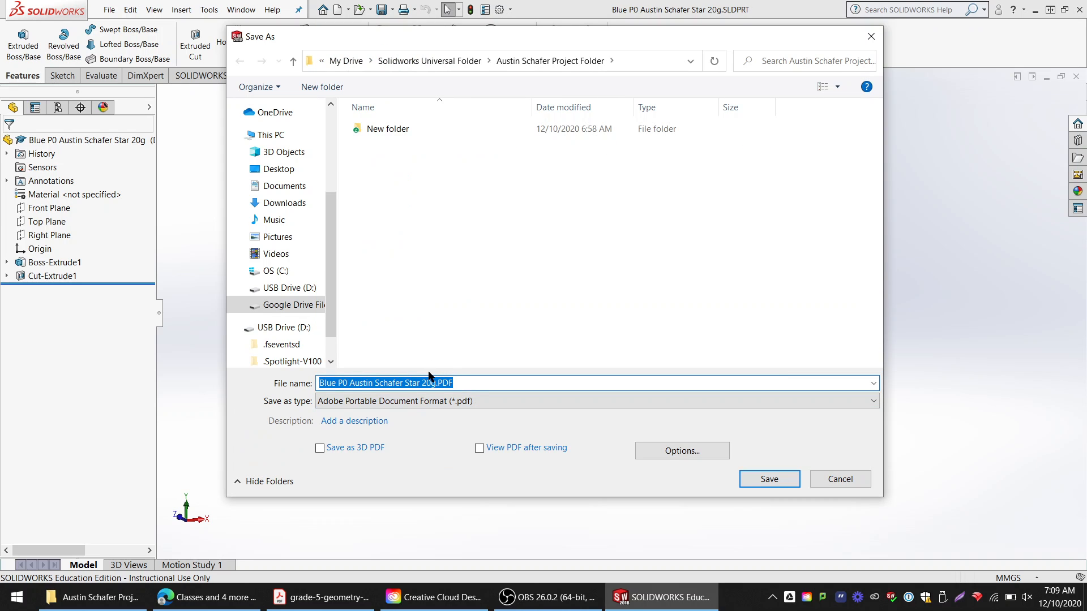
click(770, 480)
click(93, 597)
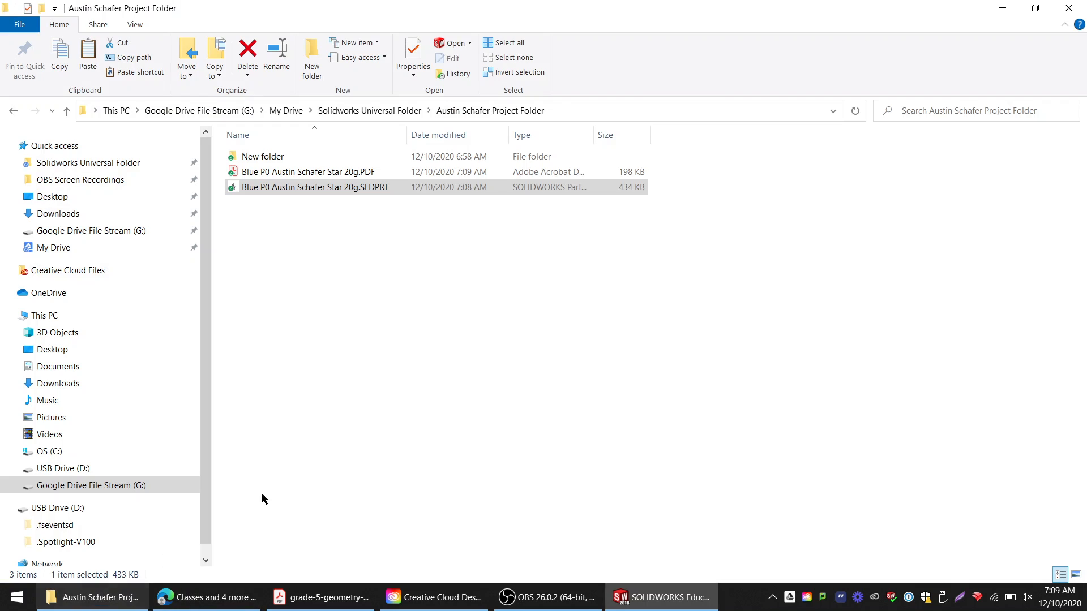
click(312, 173)
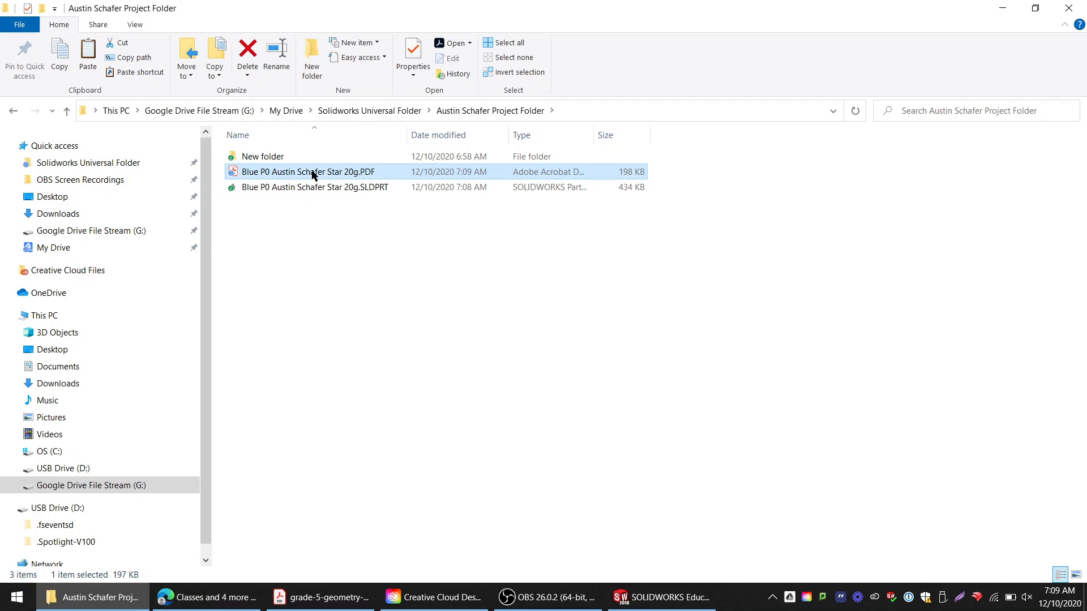
click(316, 189)
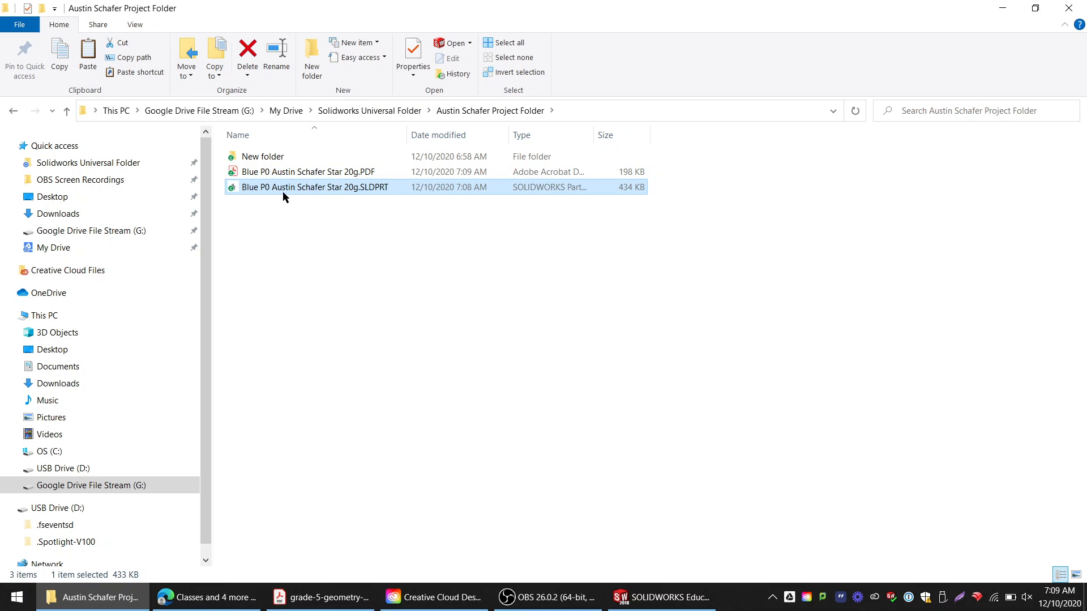
click(662, 597)
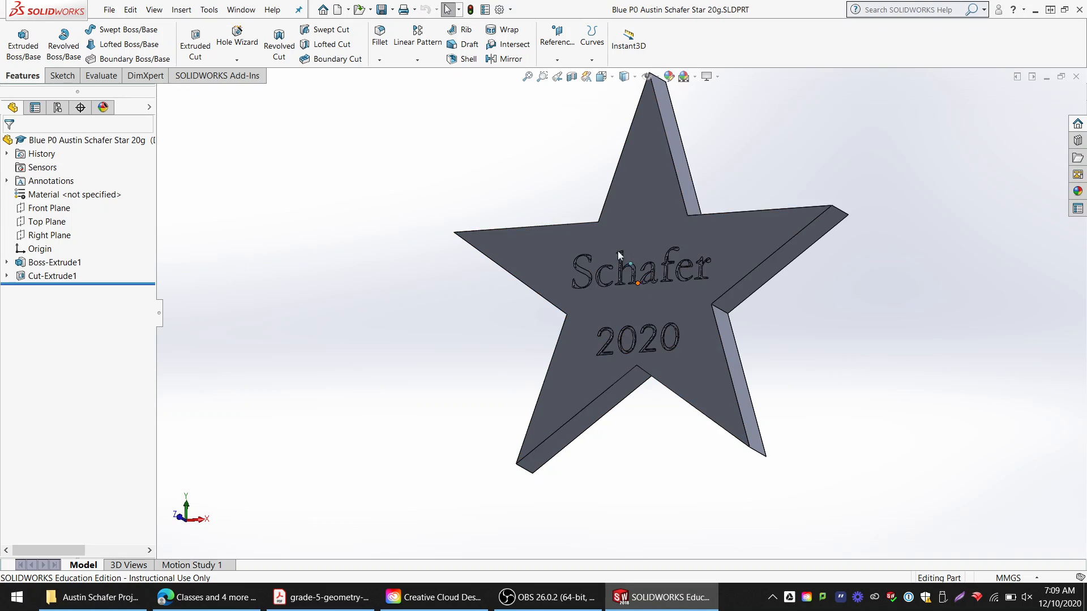
Rotate the star past its engraved face, then set the standard Back view
drag(647, 275, 542, 250)
scroll(686, 216, up, 1)
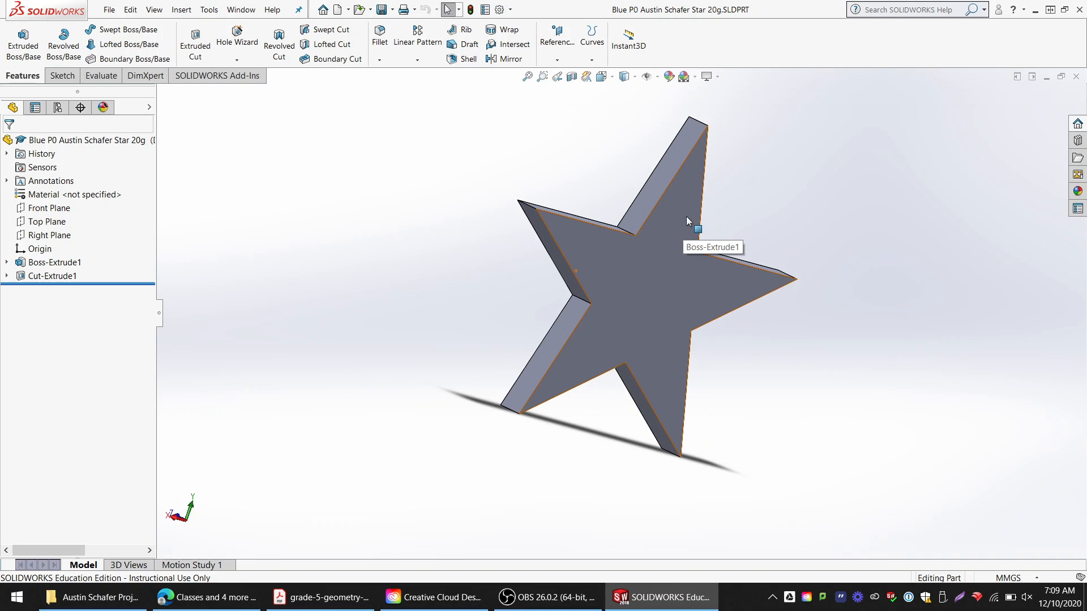
scroll(636, 245, down, 1)
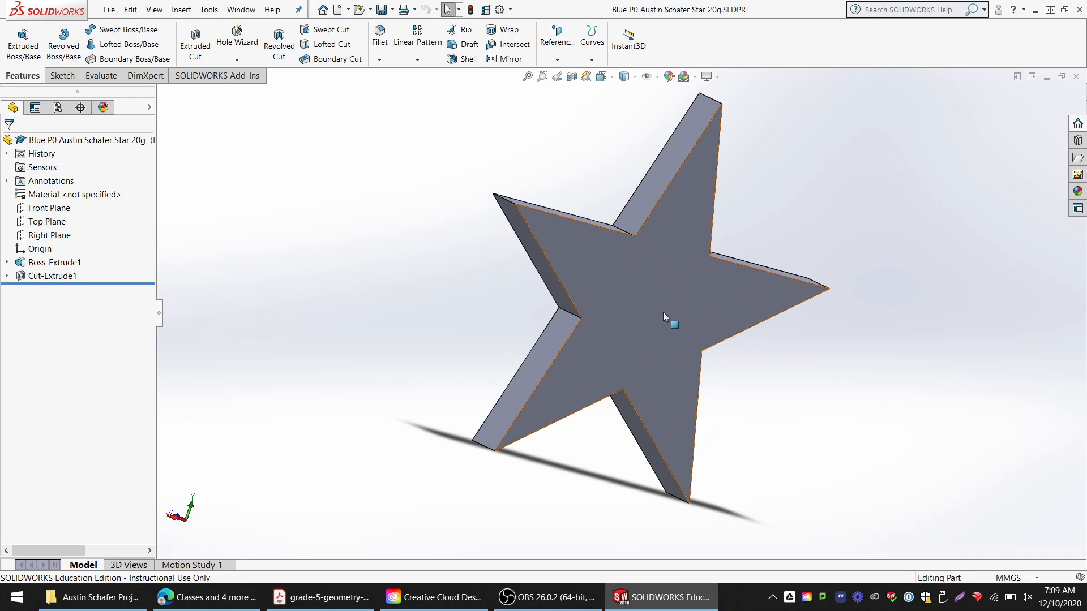
drag(633, 277, 740, 368)
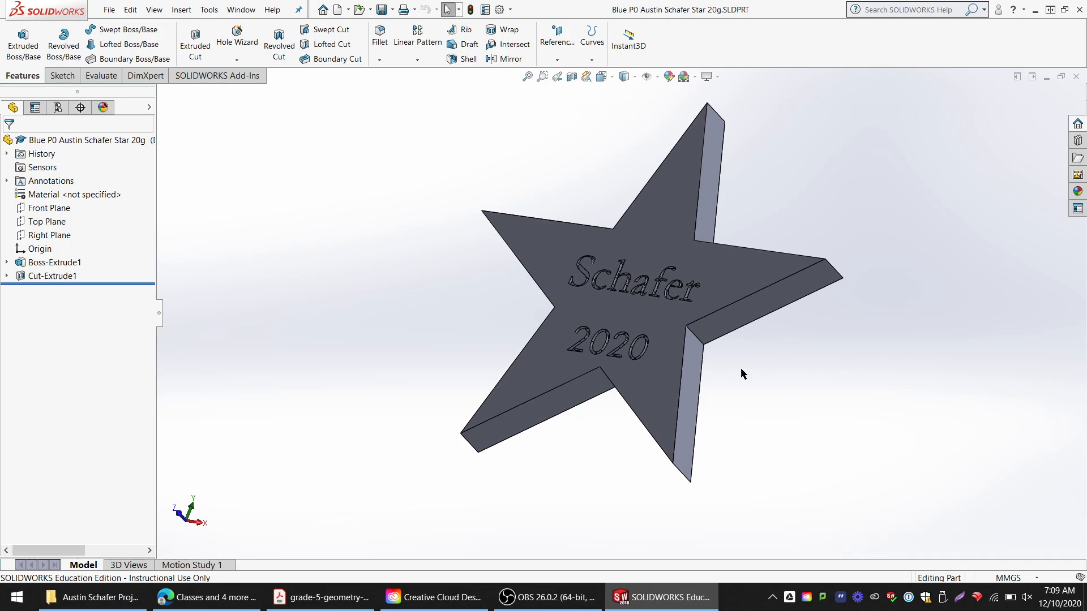
drag(711, 274, 572, 304)
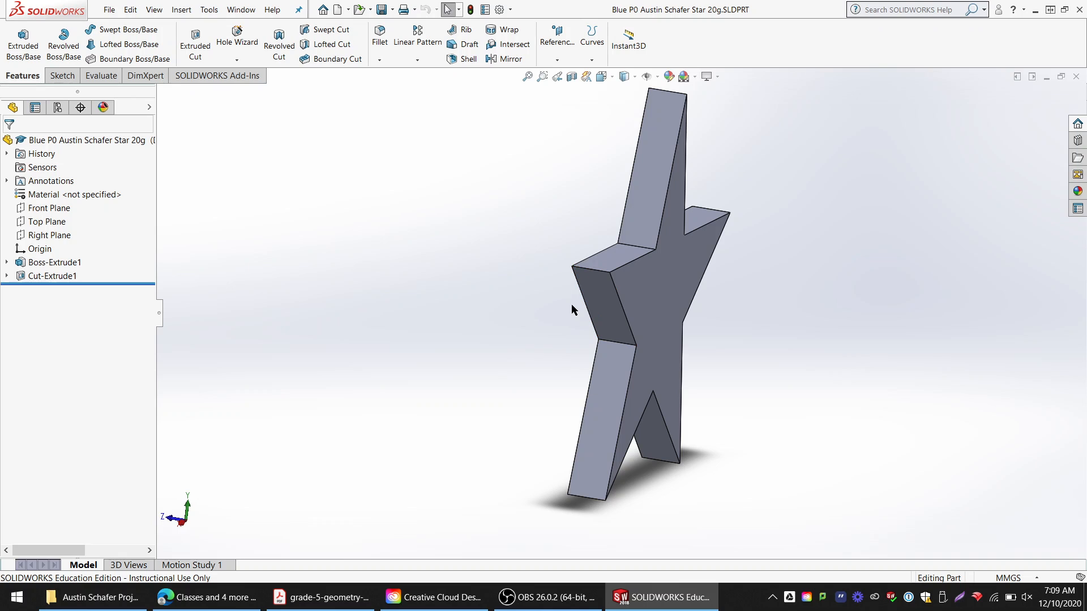
key(ctrl+7)
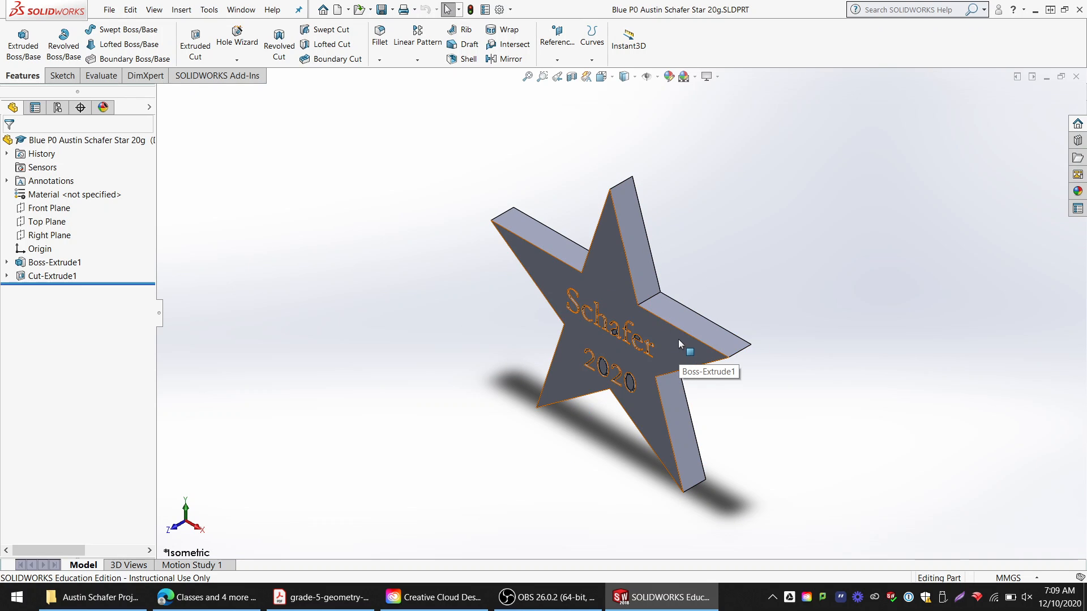
click(604, 78)
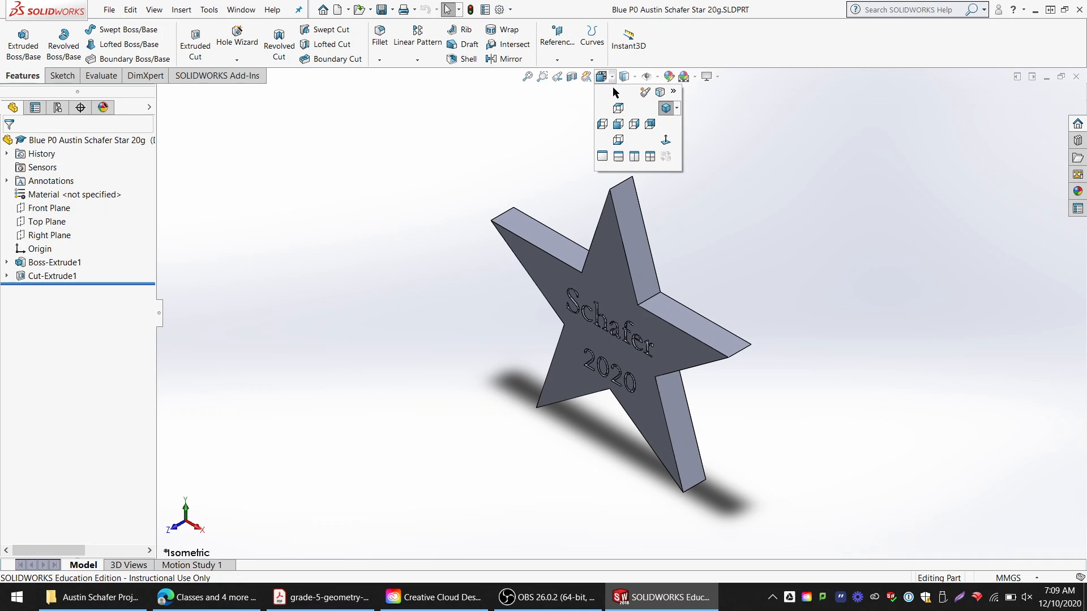
click(650, 124)
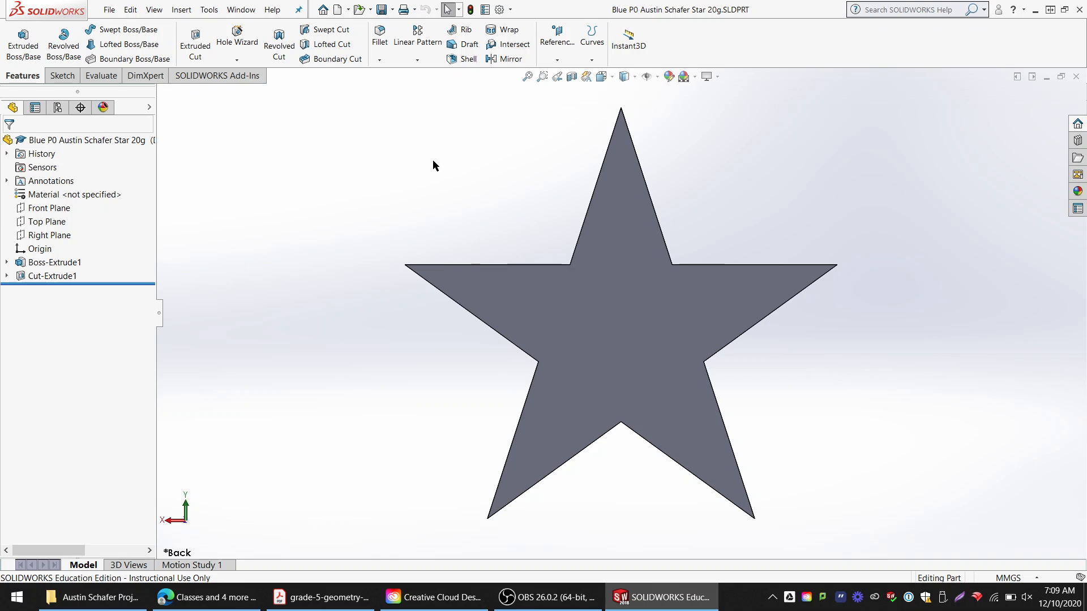
Save the back view as a PDF with 'pic2' appended to the part's name
click(131, 10)
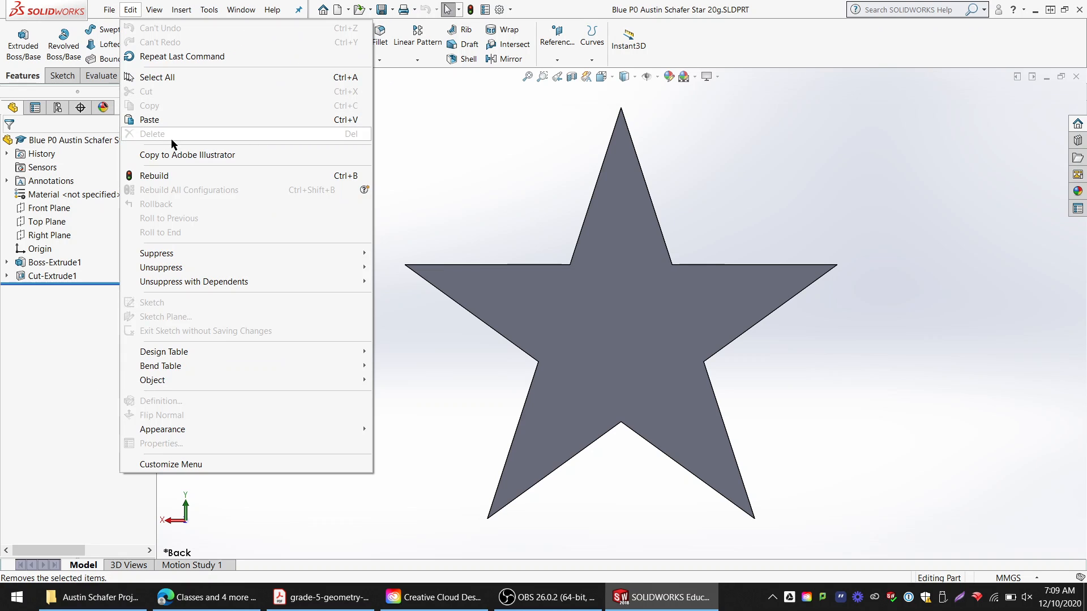
mouse_move(105, 11)
click(149, 155)
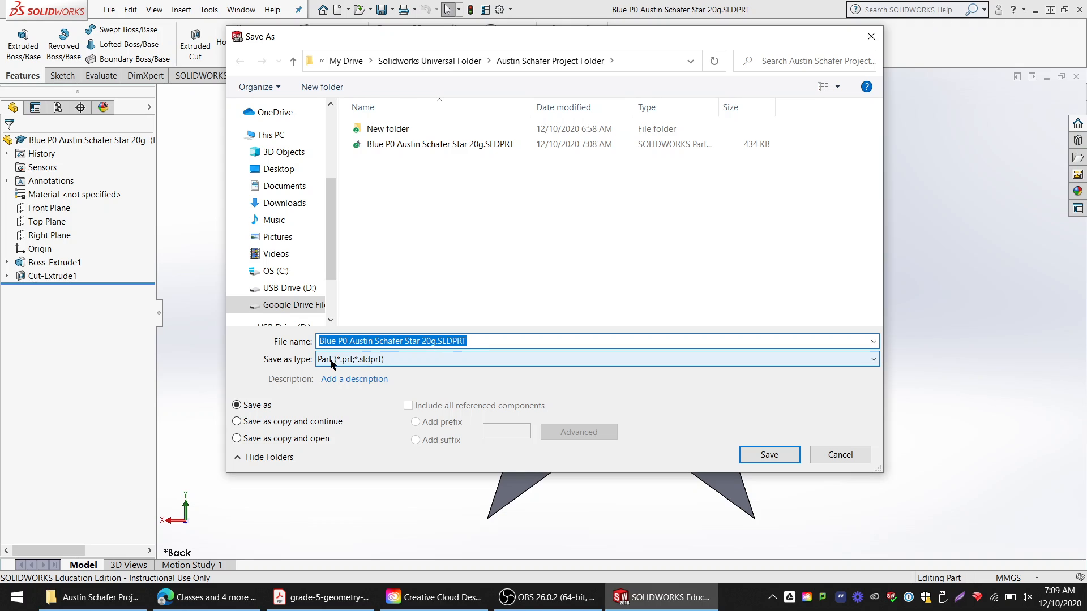
click(413, 342)
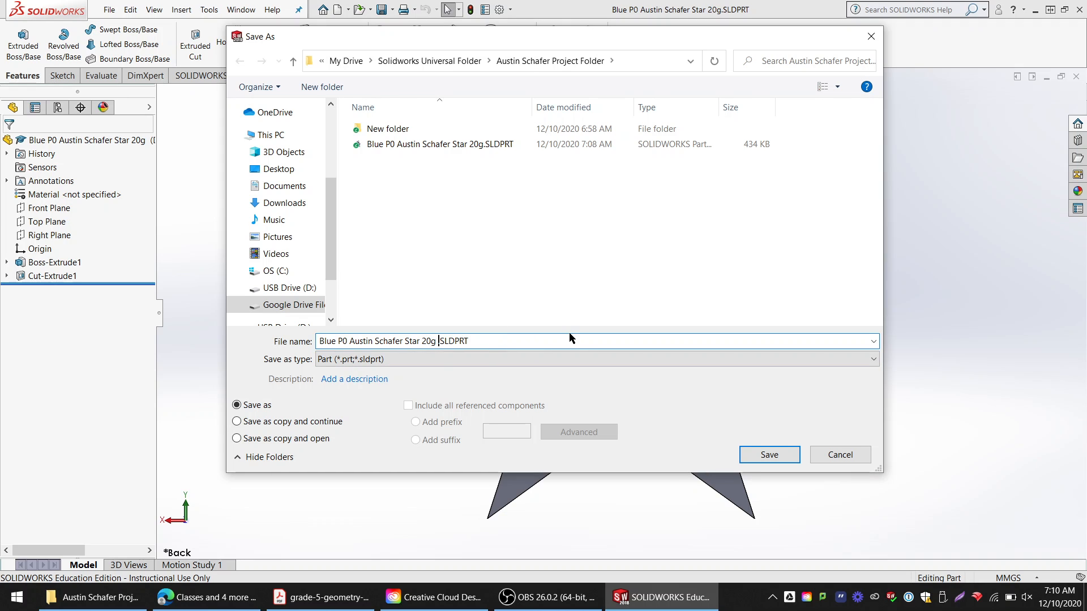
text(pic2)
click(396, 359)
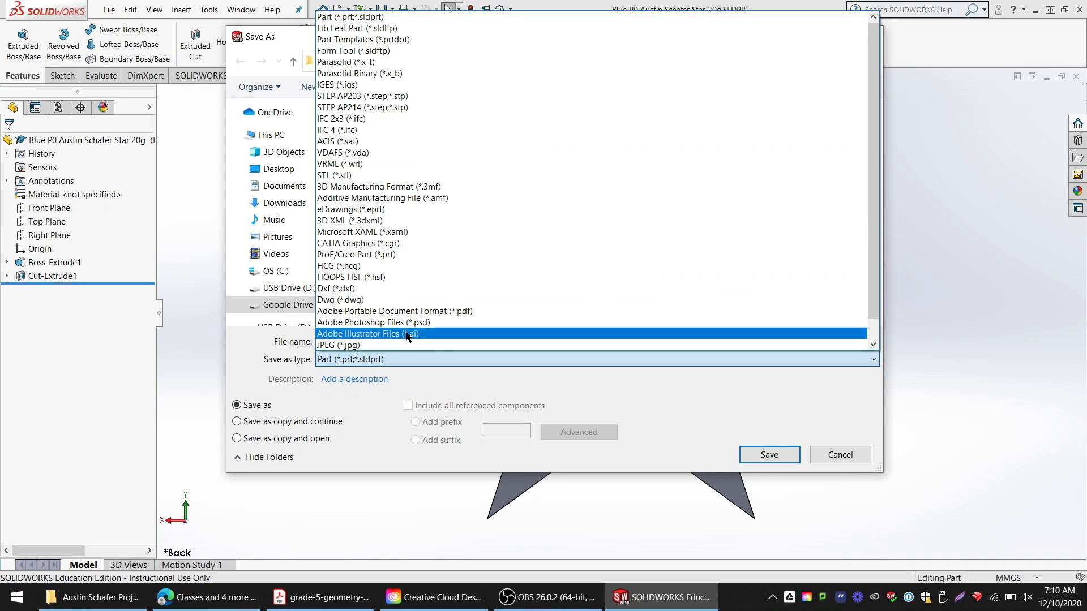
click(430, 299)
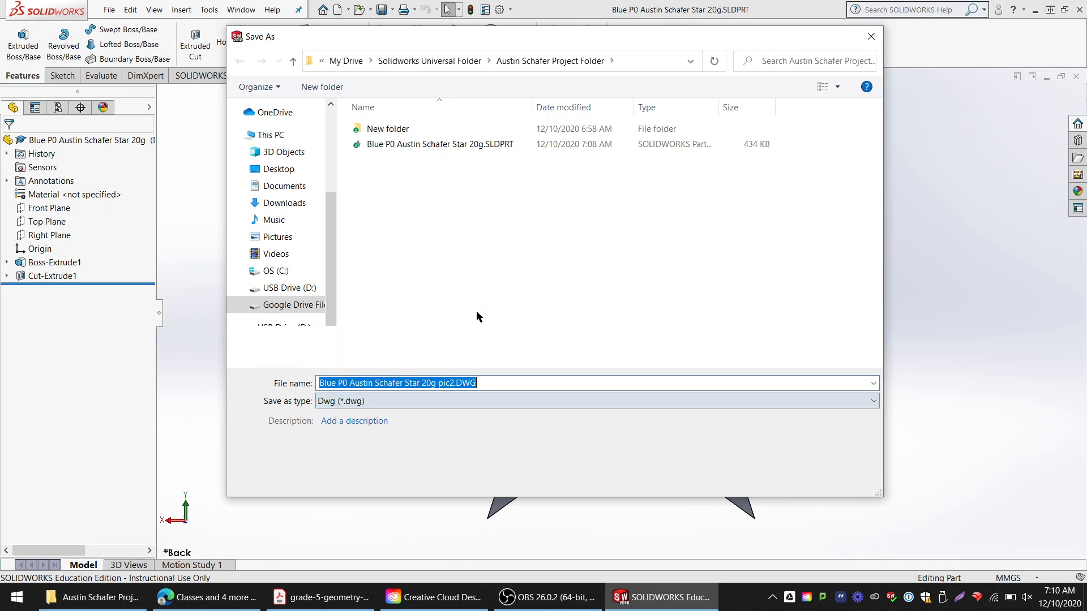
click(422, 402)
click(476, 342)
click(769, 479)
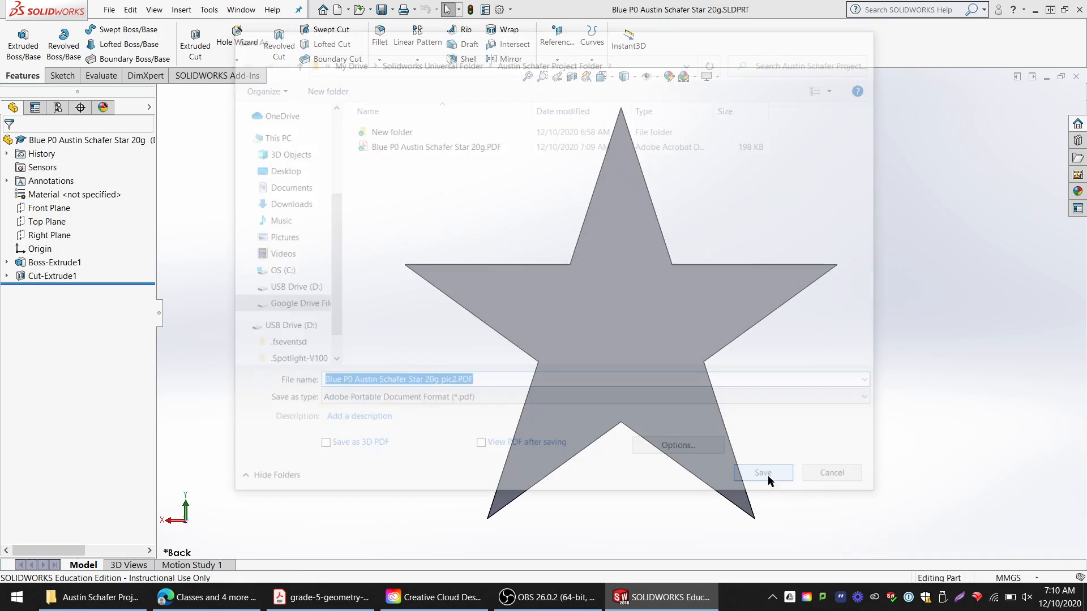
click(90, 597)
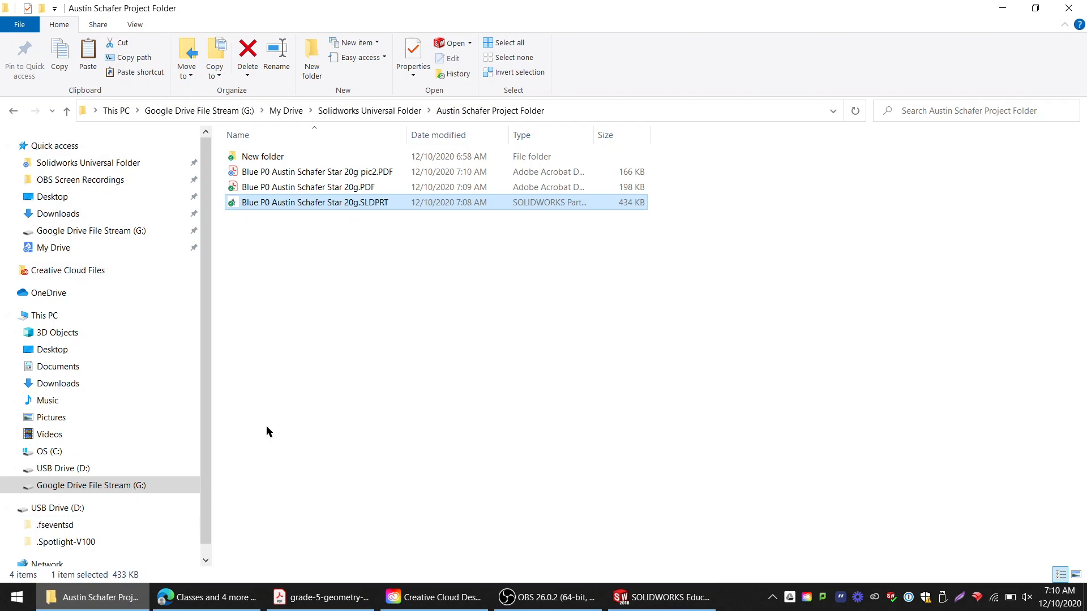
click(374, 173)
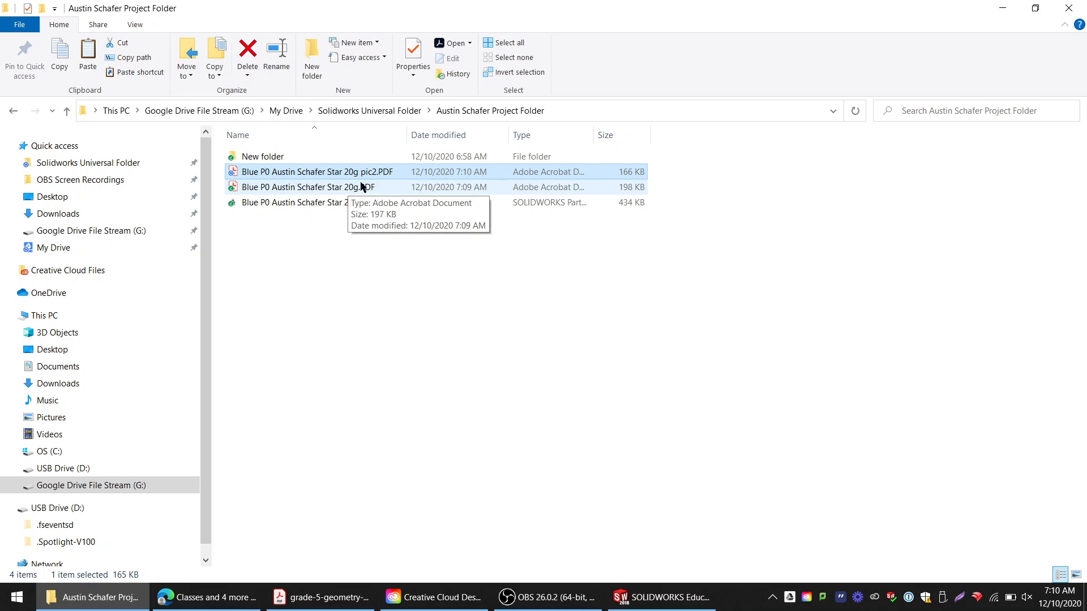
click(363, 187)
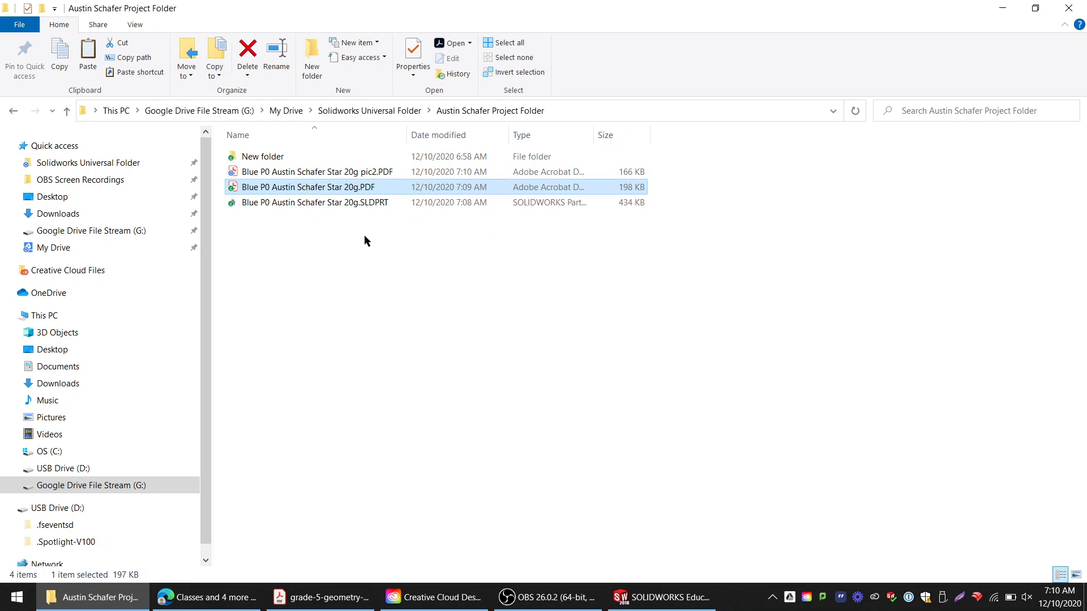
drag(365, 241, 357, 167)
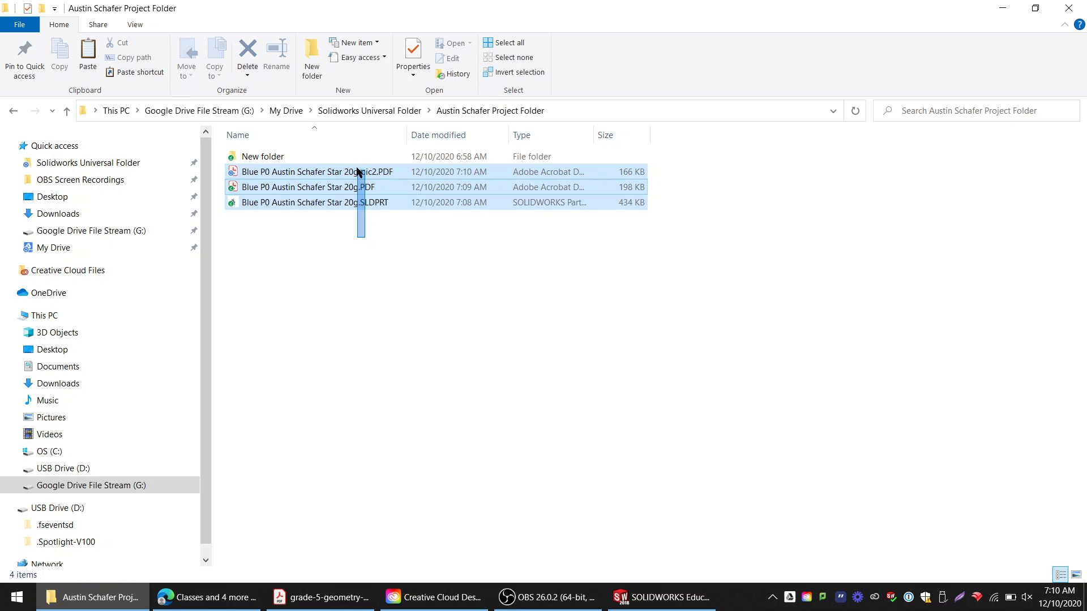
click(363, 233)
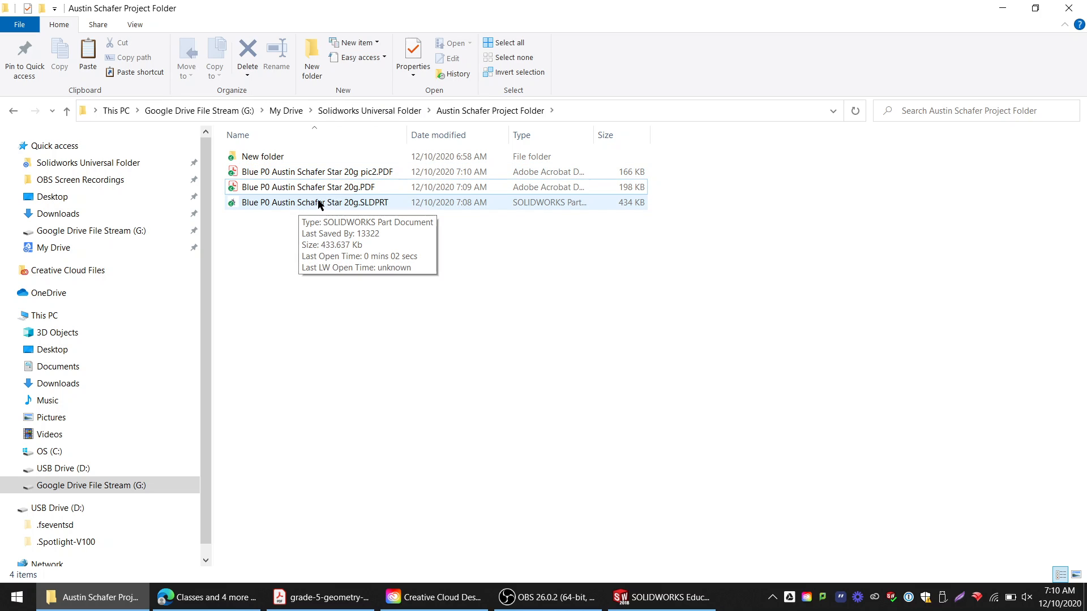
drag(314, 229, 313, 175)
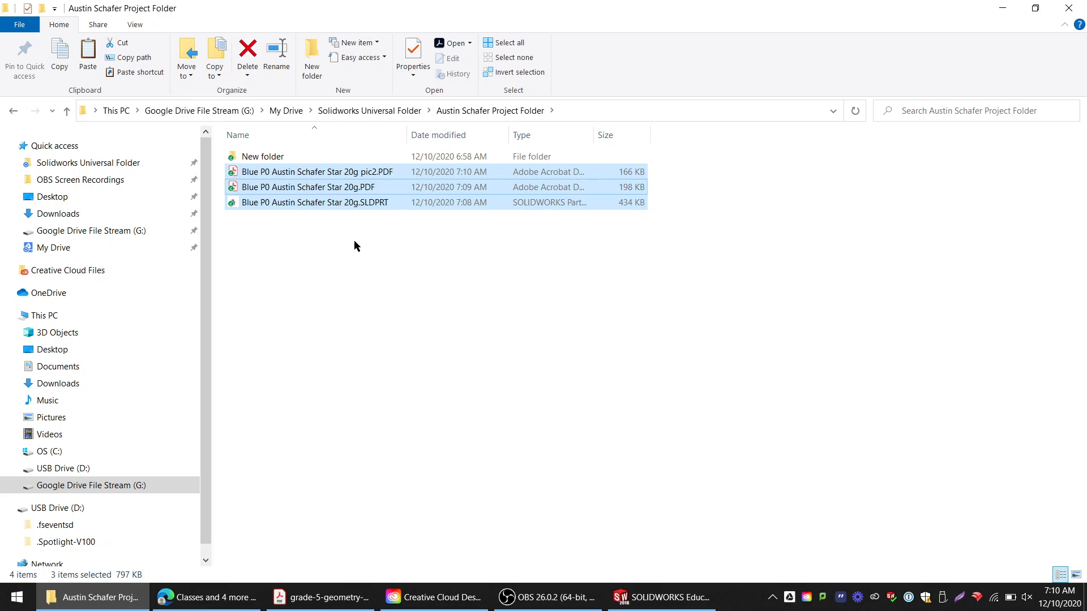